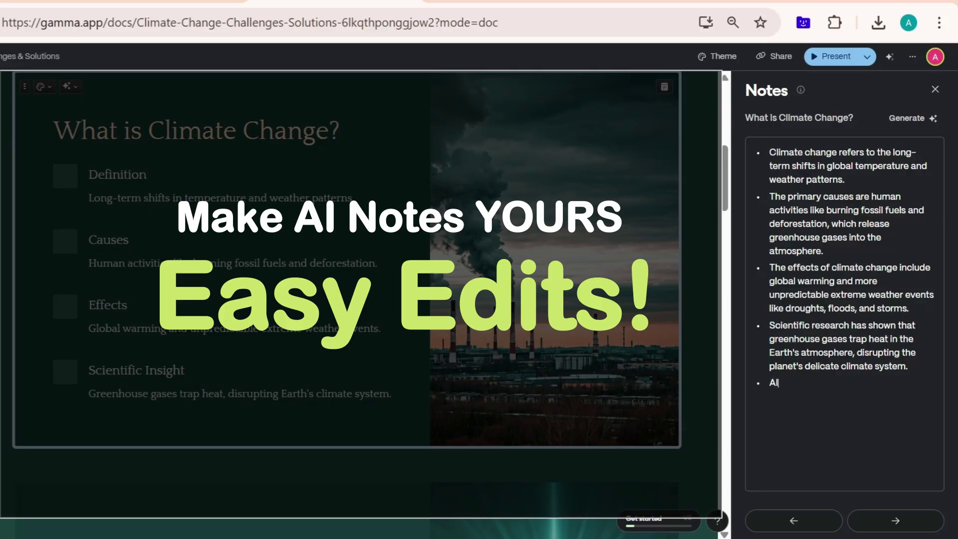
Add the bullet "More Points!!" to the end of the "What is Climate Change?" card's speaker notes.
type("po")
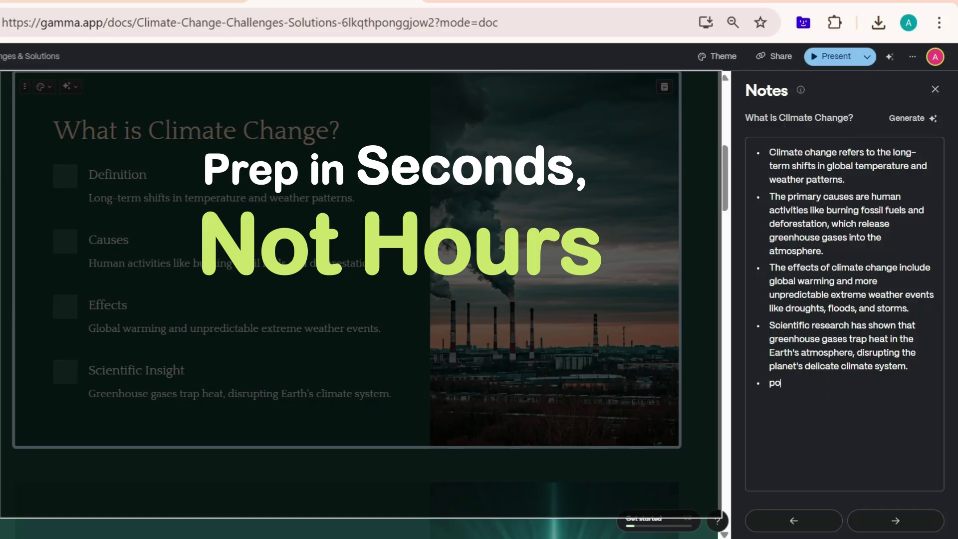
type(" Points")
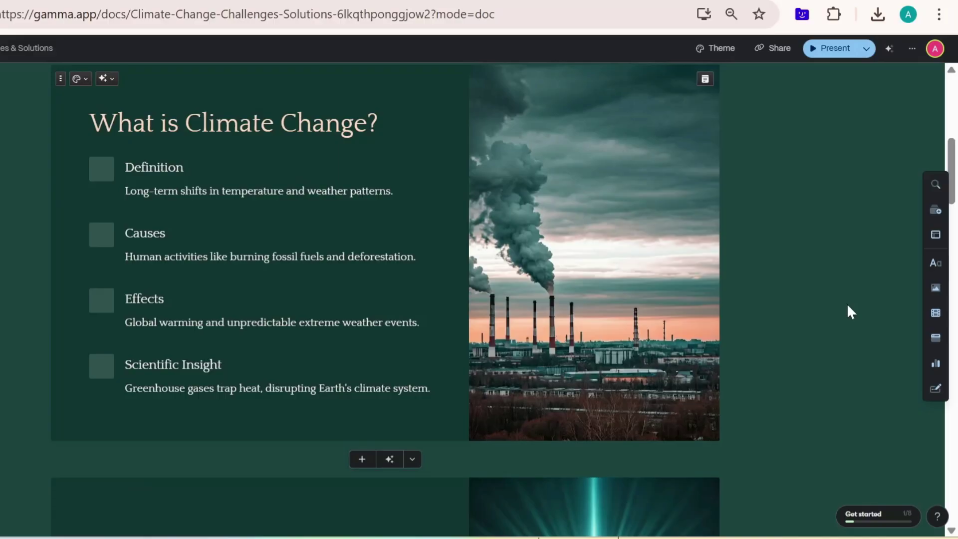
Start presenting the Climate Change deck in Presenter view from the "What is Climate Change?" card.
scroll(851, 312, "down", 6)
scroll(850, 312, "down", 2)
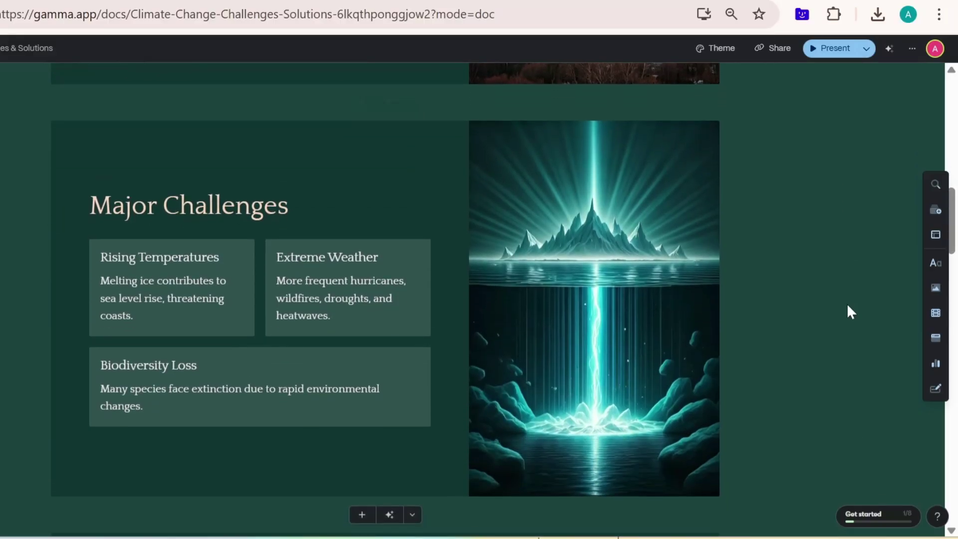
scroll(850, 312, "up", 5)
scroll(847, 306, "up", 5)
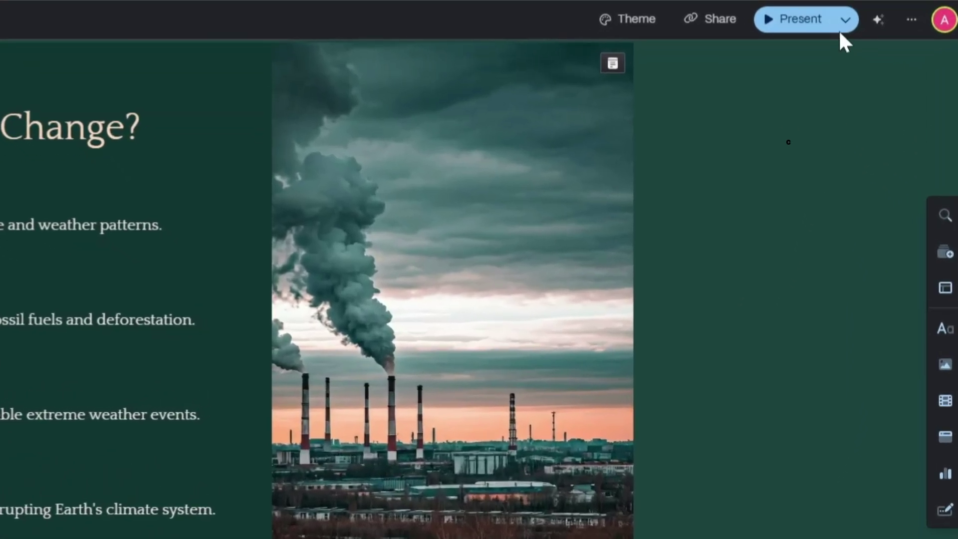
left_click(844, 21)
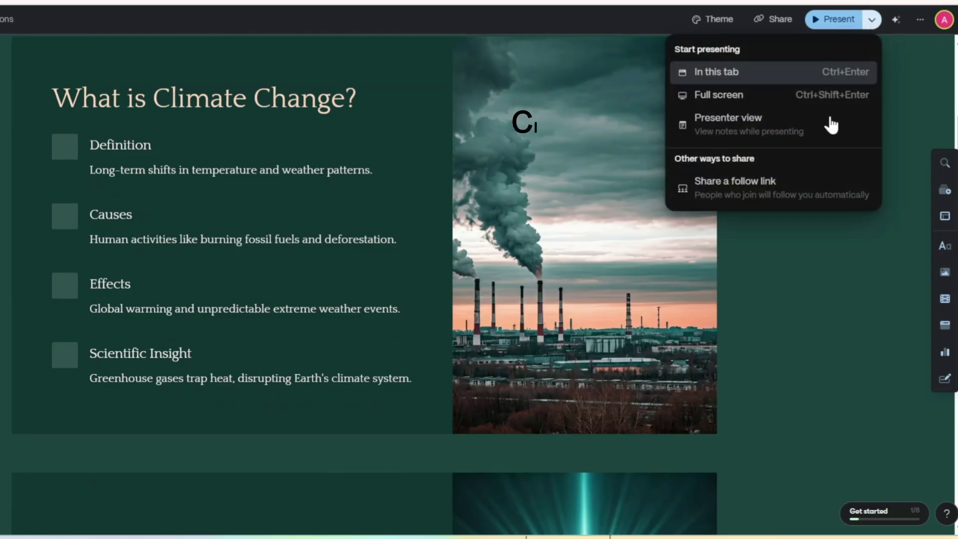
left_click(774, 128)
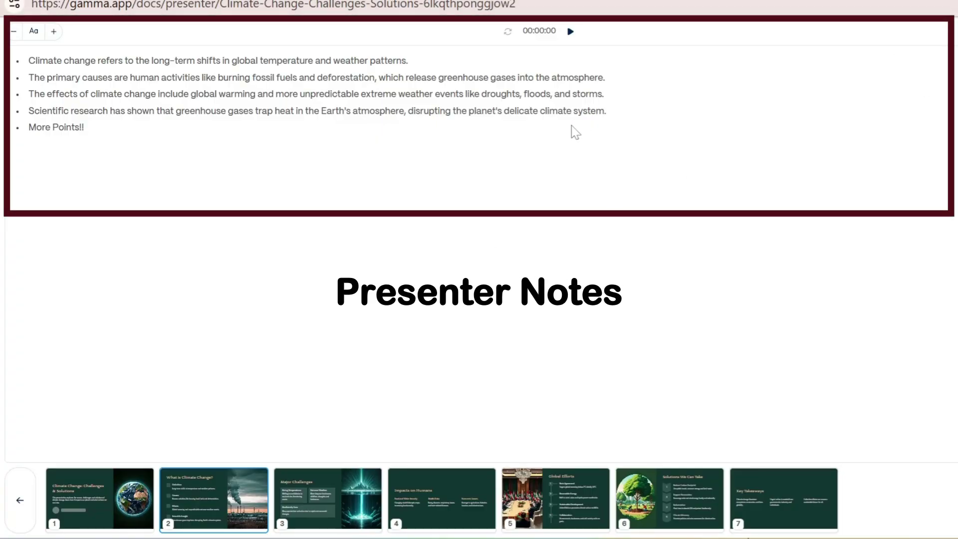
Enlarge the presenter notes text to the maximum size, then reduce it by two sizes.
left_click(55, 32)
left_click(55, 32)
left_click(55, 33)
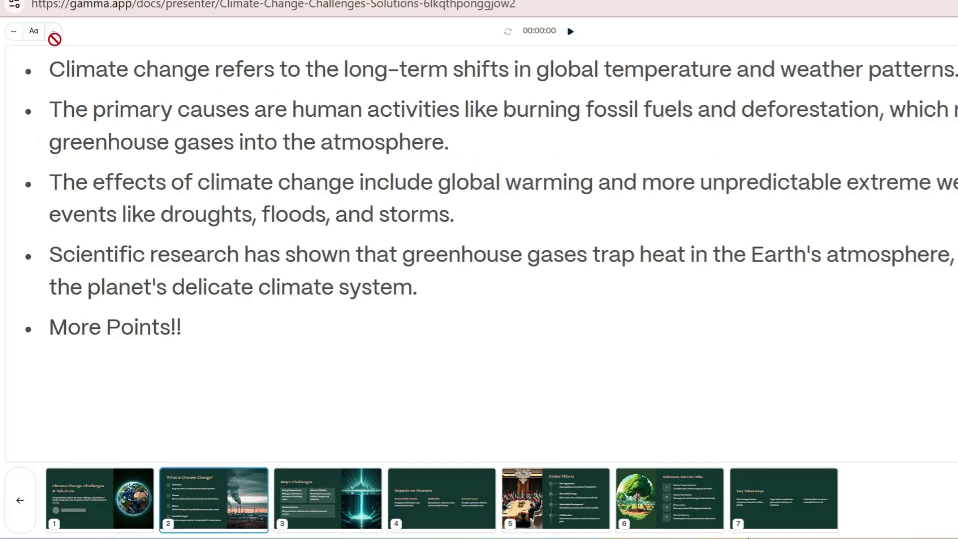
left_click(14, 31)
left_click(13, 31)
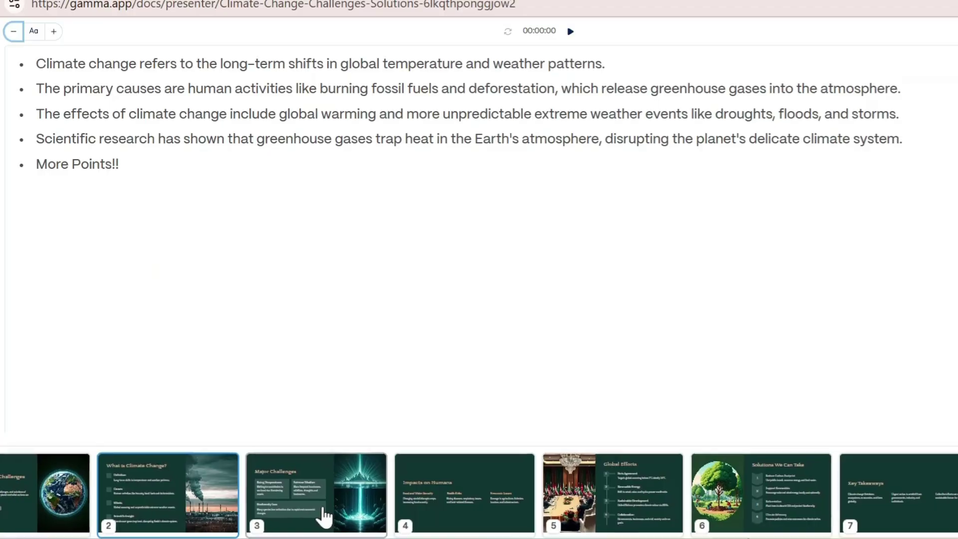
Switch between cards 2, 3 and 4 in the presenter window, return to "What is Climate Change?", and start the presentation timer.
left_click(324, 517)
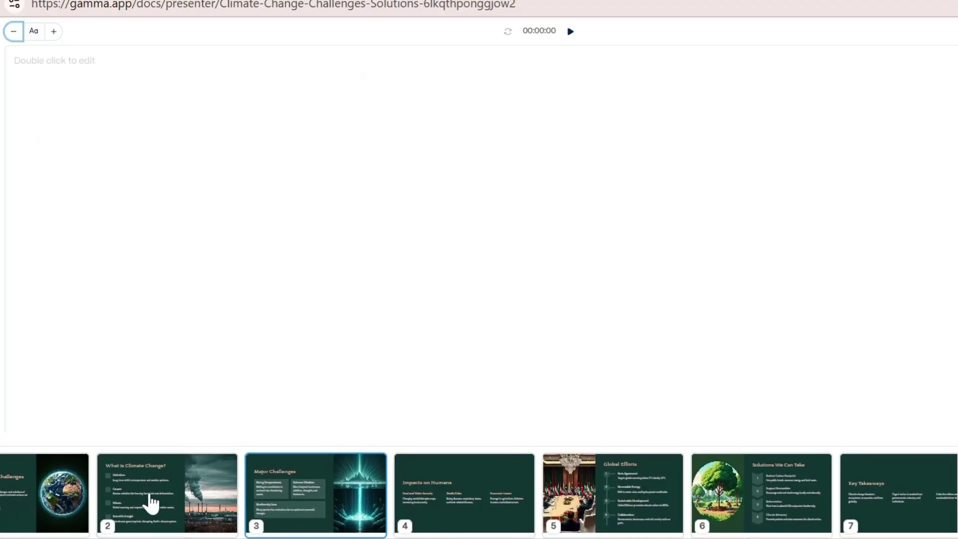
left_click(194, 499)
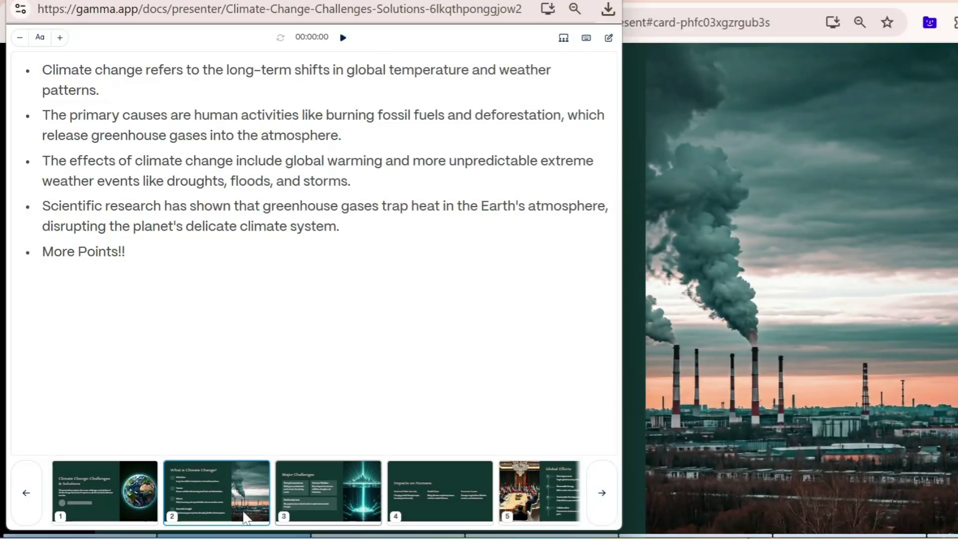
left_click(410, 515)
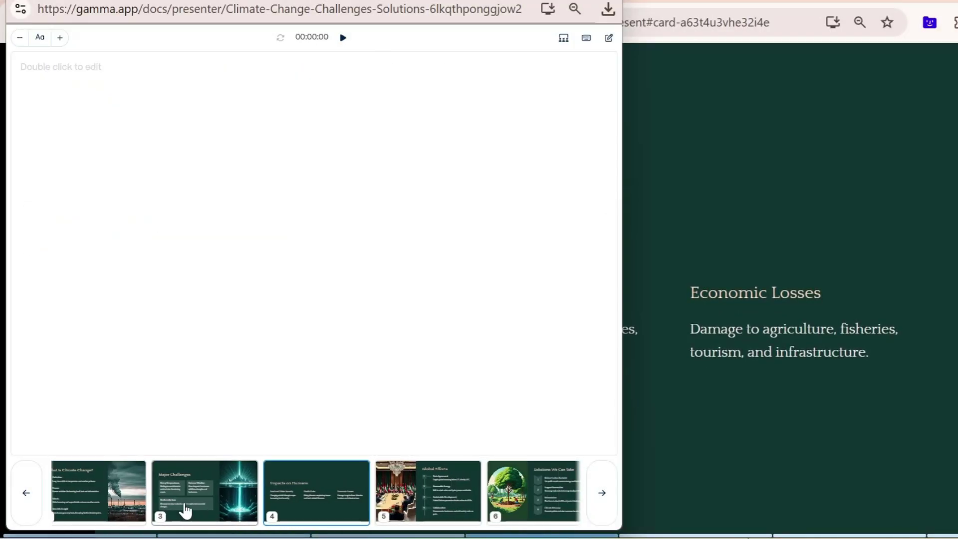
left_click(186, 510)
left_click(198, 502)
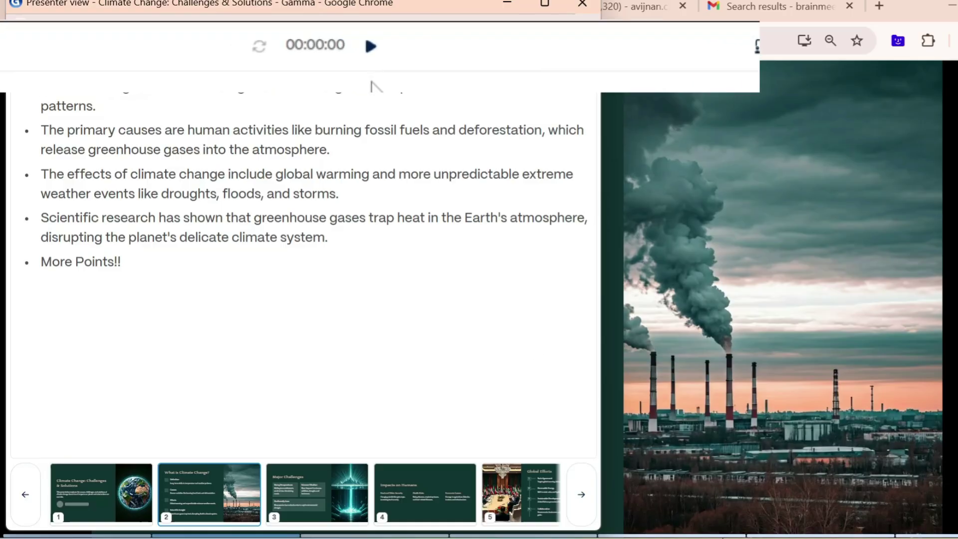
left_click(370, 57)
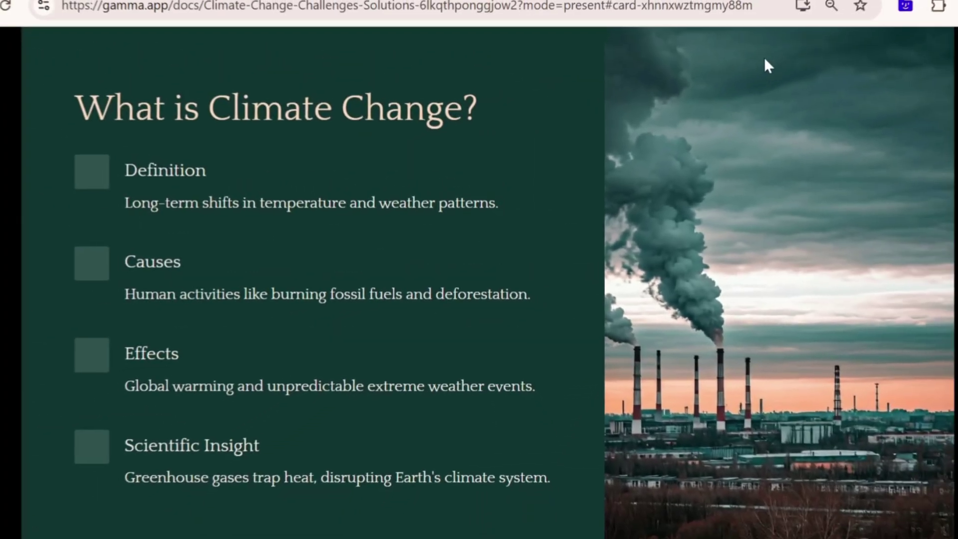
Turn on Spotlight and step through the blocks of the "What is Climate Change?" card up to Scientific Insight, going back one block once.
mouse_move(765, 56)
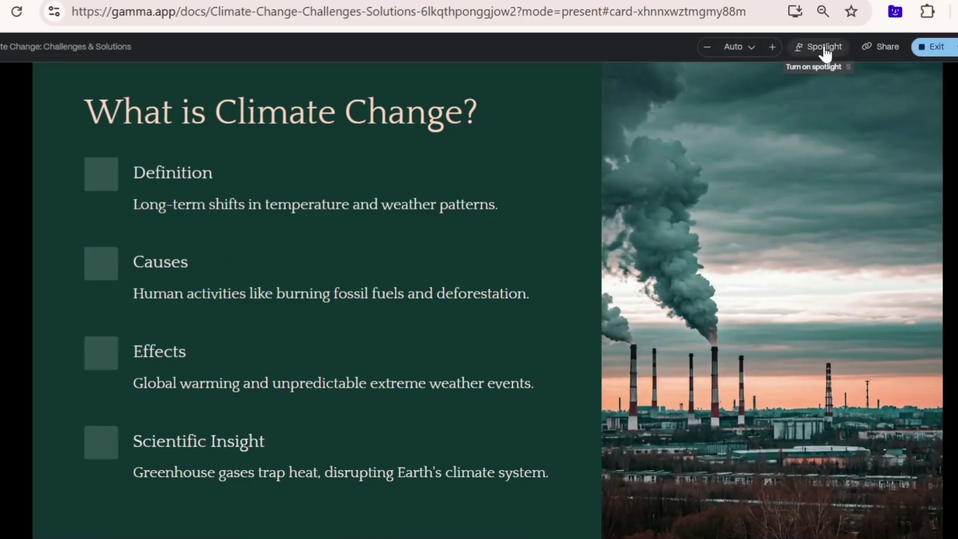
left_click(825, 51)
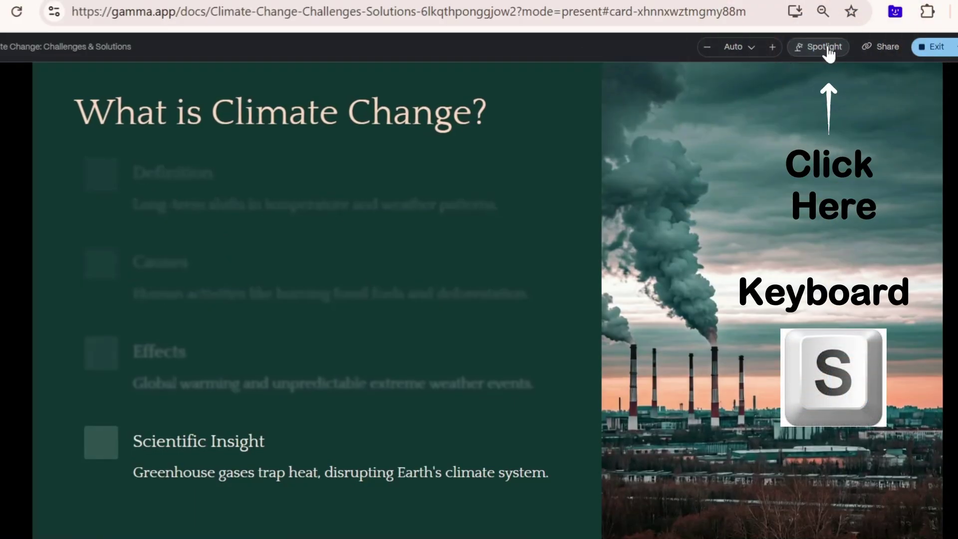
key("Right")
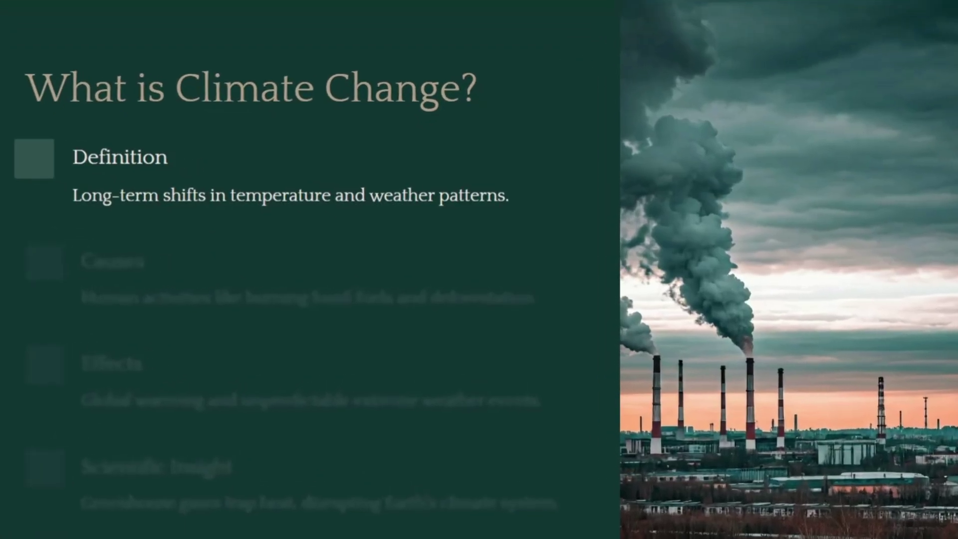
key("Right")
key("Right")
key("Right")
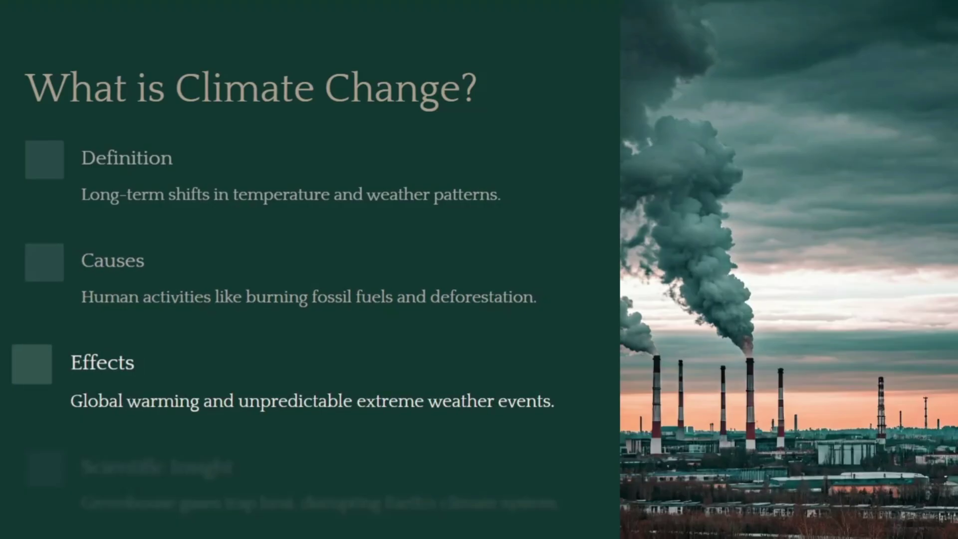
key("Left")
key("Right")
key("Right")
Advance the spotlight to the "Major Challenges" card and step through its Rising Temperatures, Extreme Weather and Biodiversity Loss blocks.
key("Right")
key("Right")
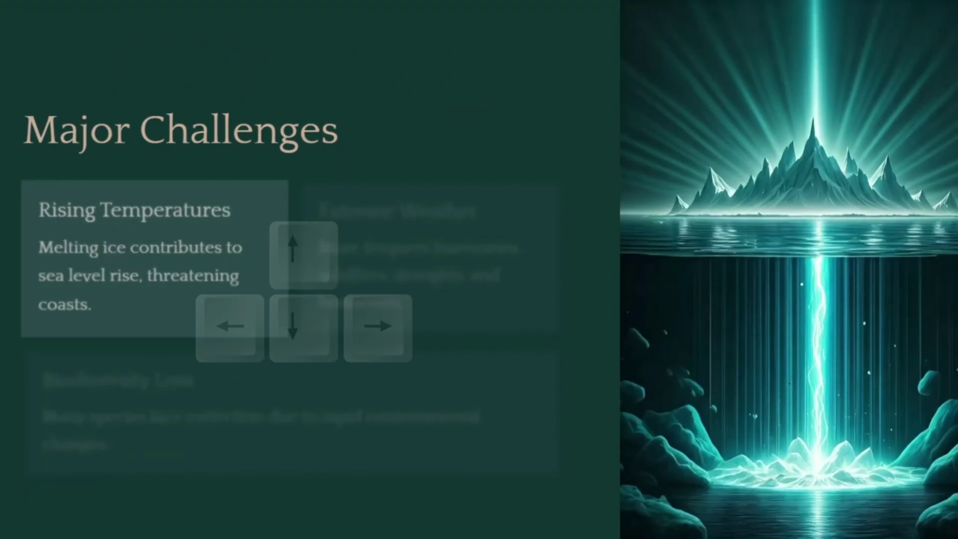
key("Right")
key("Right")
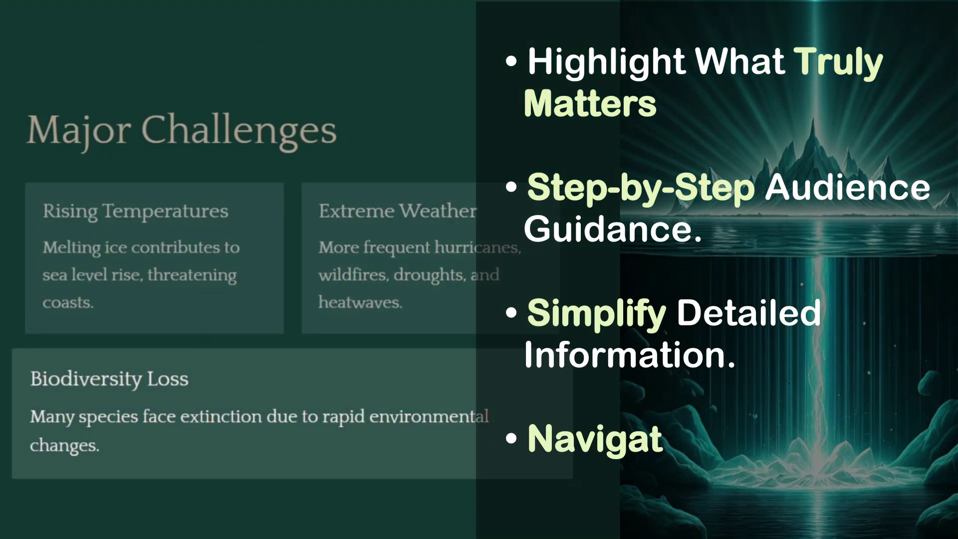
key("Right")
key("Right")
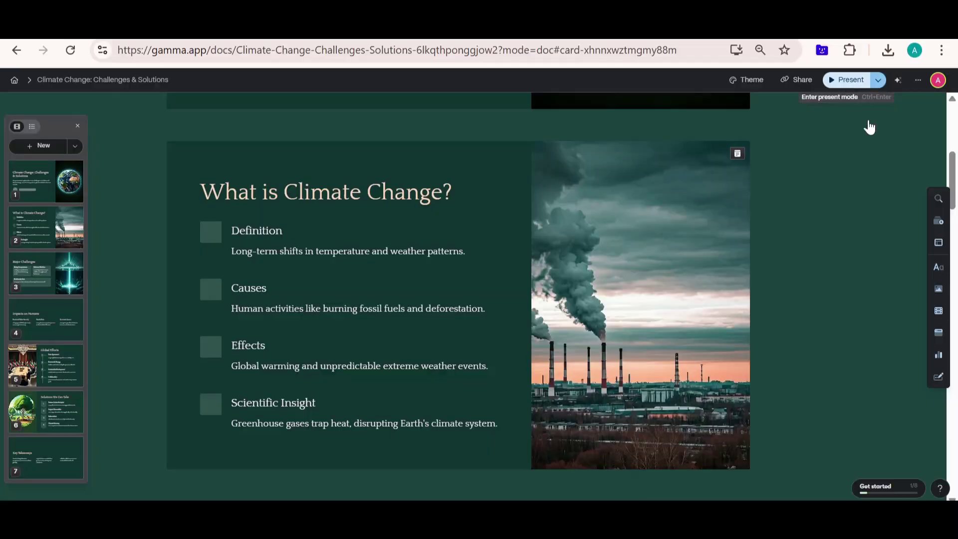
Present the deck in this tab from "What is Climate Change?" and open that card for editing.
key("ctrl+Return")
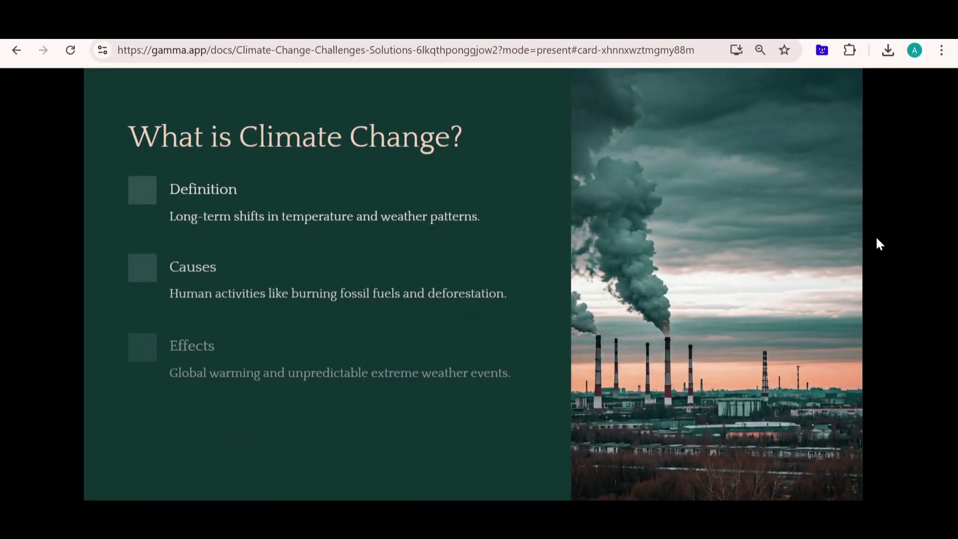
right_click(211, 215)
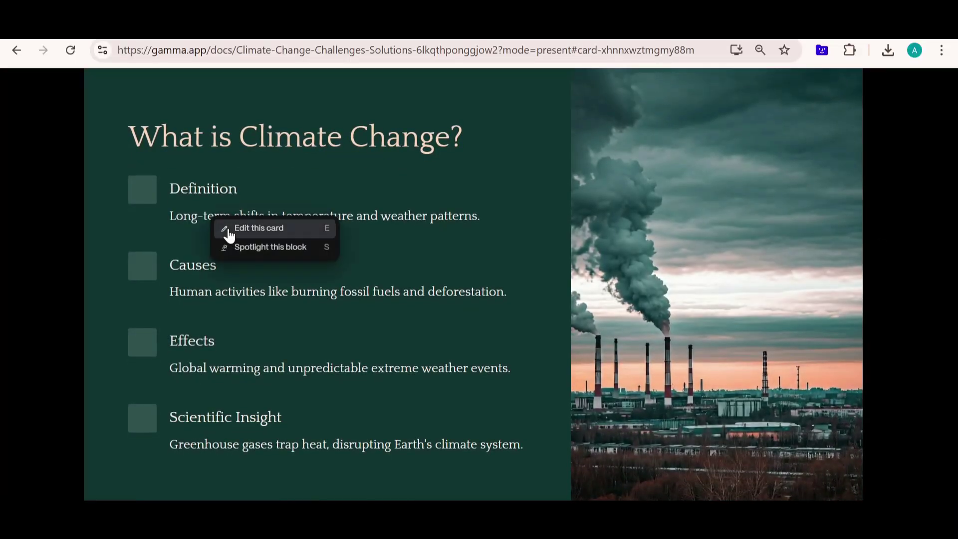
key("e")
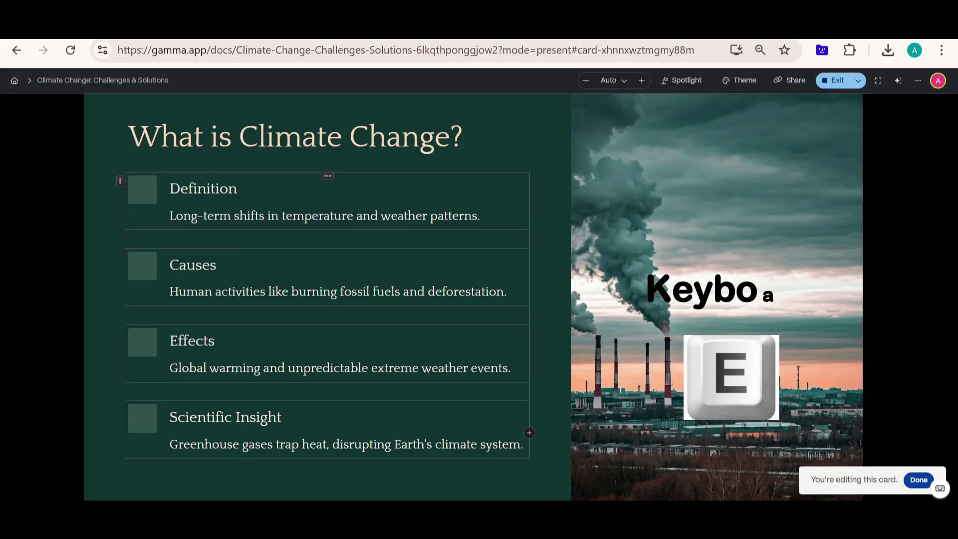
Select the Definition heading and its description and have AI expand the text into multiple paragraphs.
left_click_drag(180, 189, 408, 216)
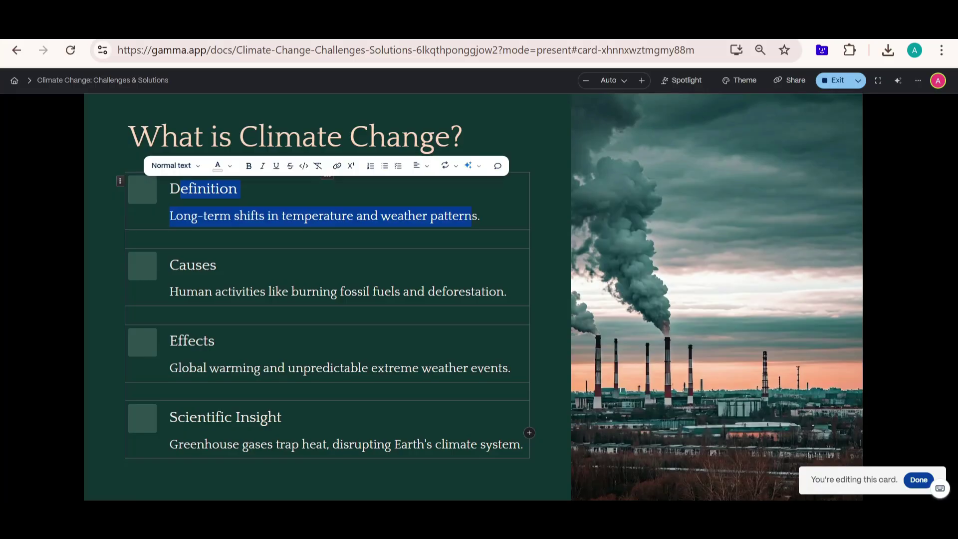
left_click(478, 170)
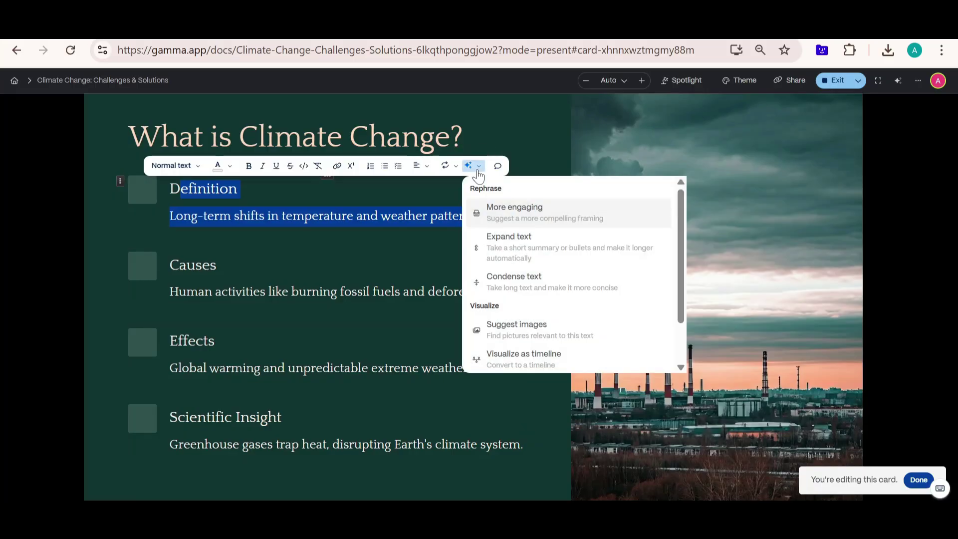
left_click(509, 249)
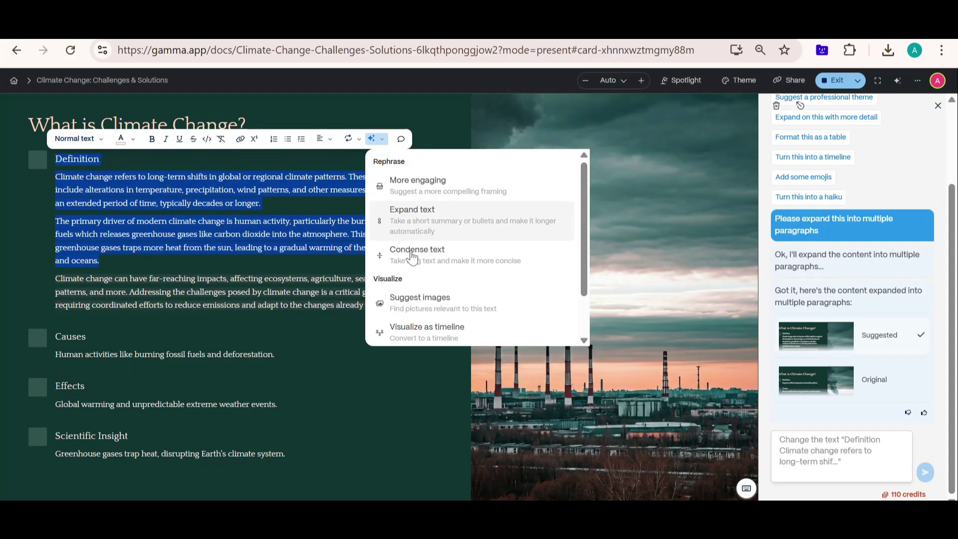
Have AI condense the expanded Definition text and deselect it.
left_click(412, 254)
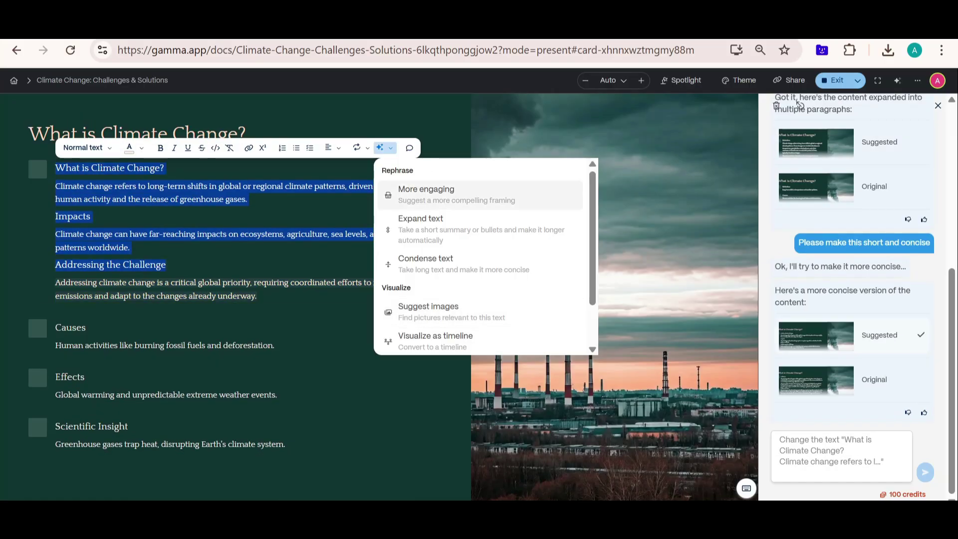
key("Escape")
key("Escape")
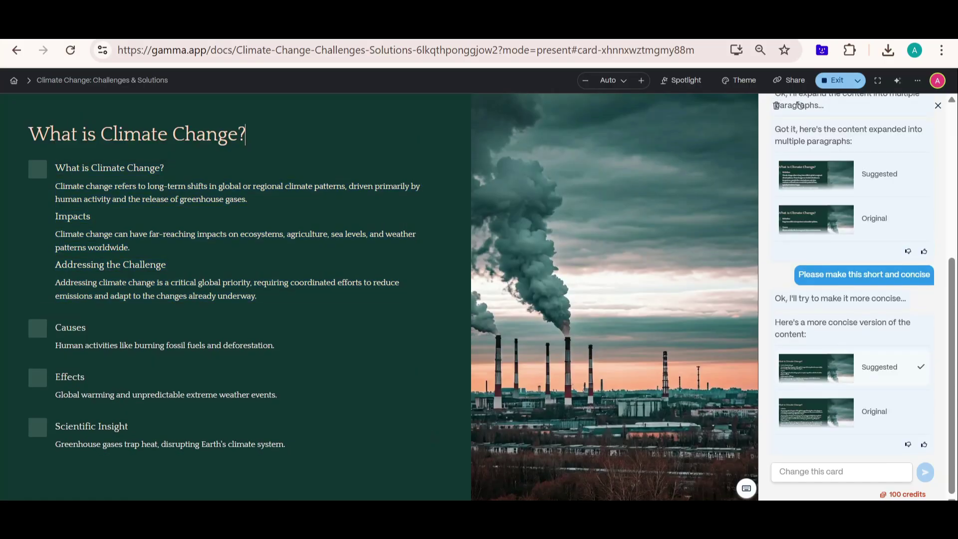
Close the AI chat, finish editing the "What is Climate Change?" card, and advance the presentation.
left_click(938, 106)
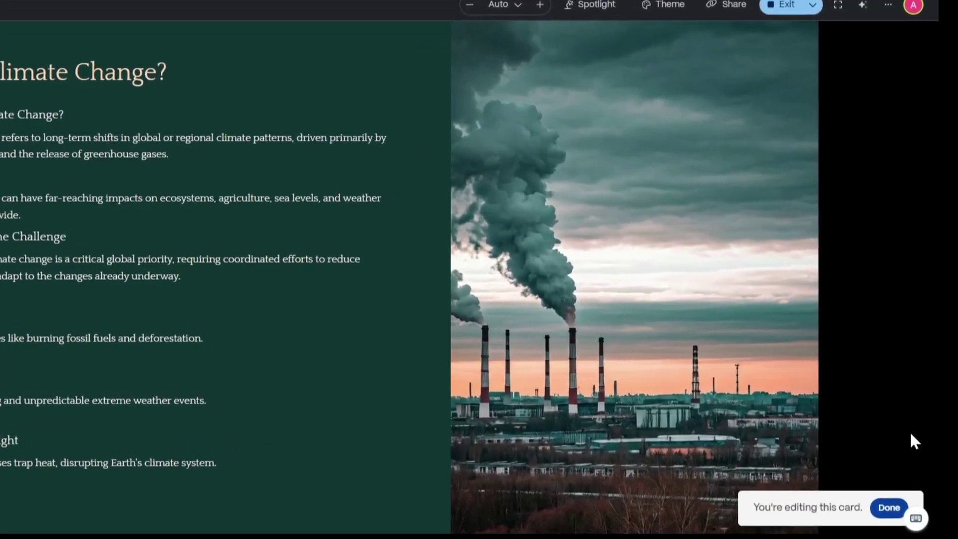
left_click(888, 507)
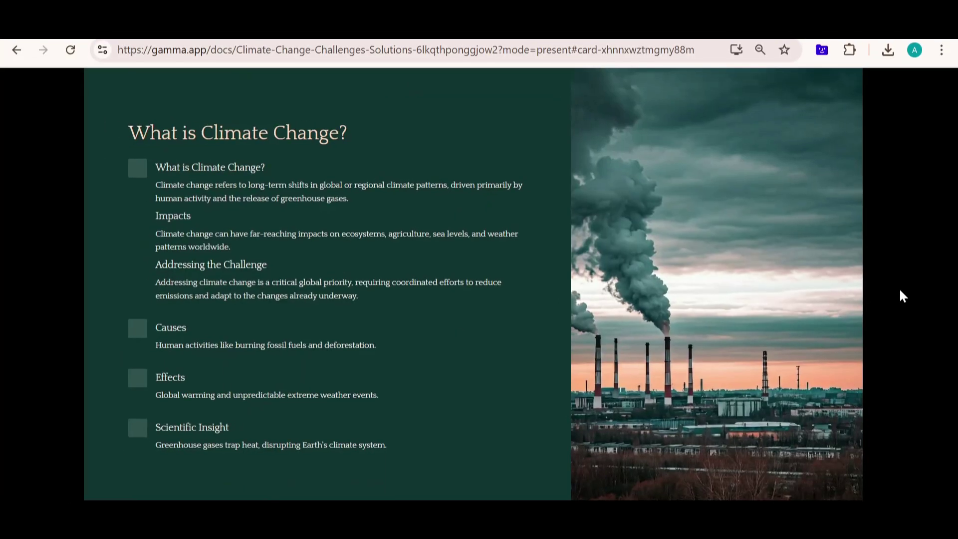
key("Right")
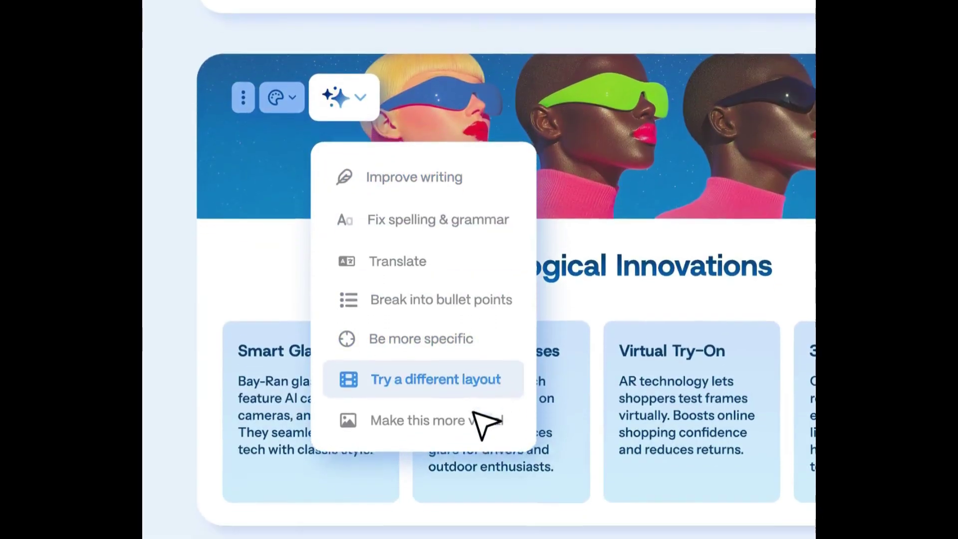
left_click(492, 405)
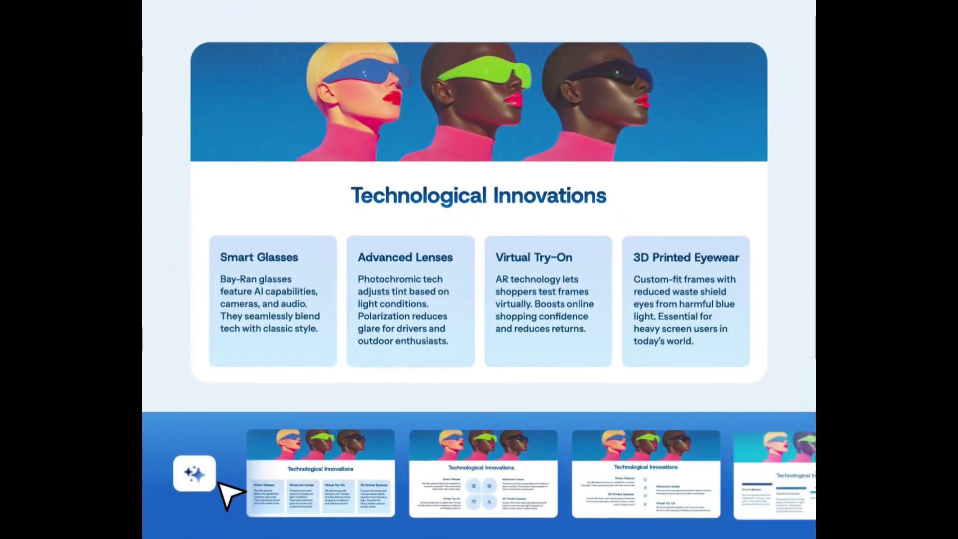